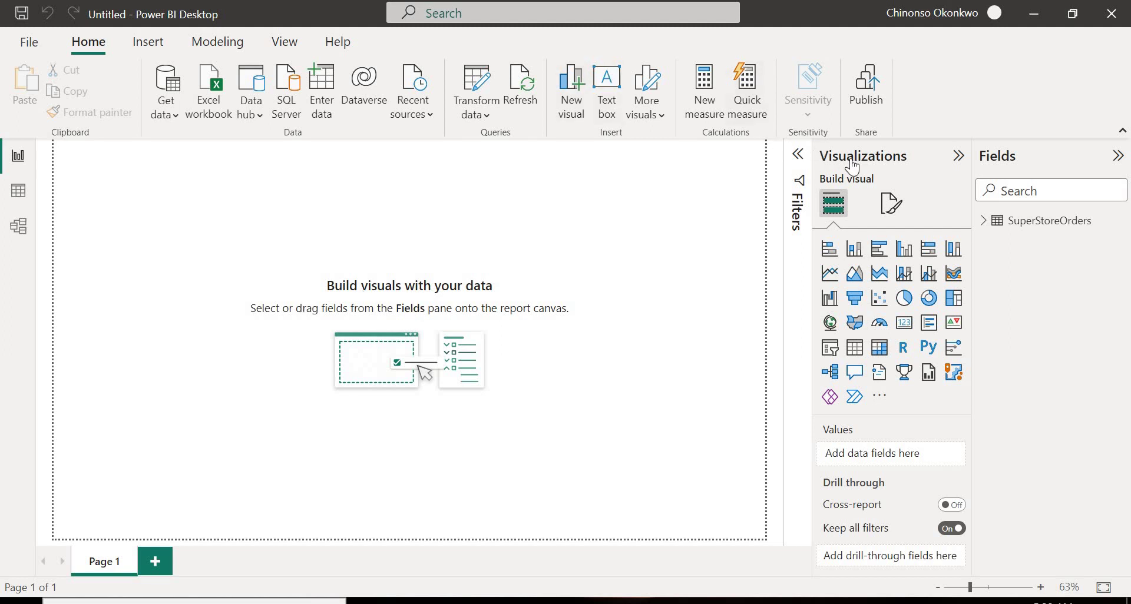
# Open Get more visuals from the Visualizations pane's '...' menu.
pyautogui.click(880, 401)
pyautogui.click(922, 404)
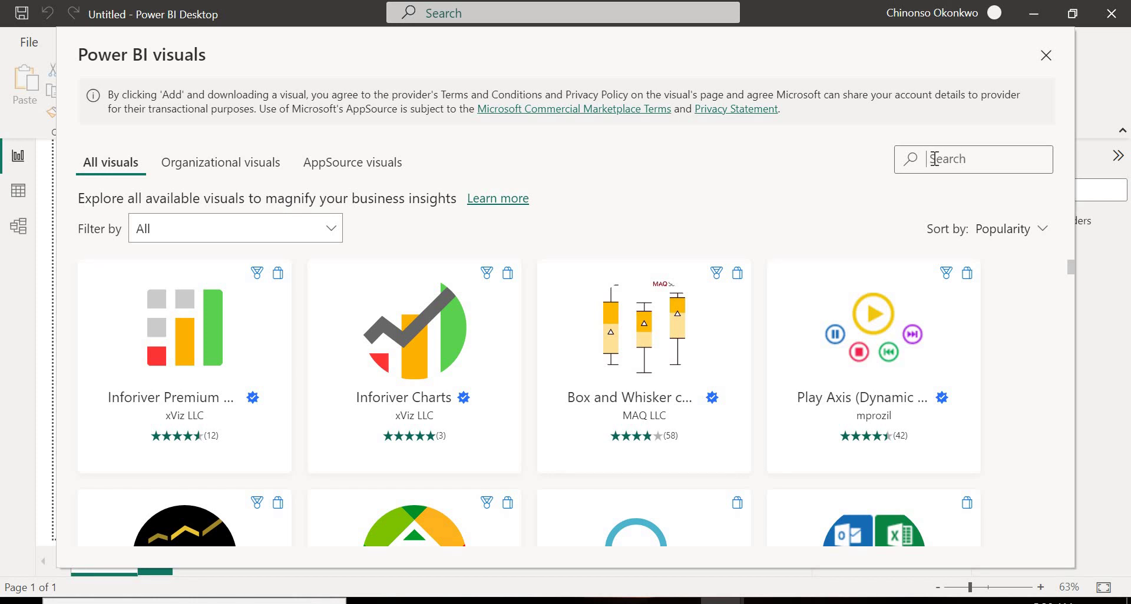
# Search visuals for 'dot', clear the search, and scroll down toward Animated Bar Chart Race.
pyautogui.write('dot')
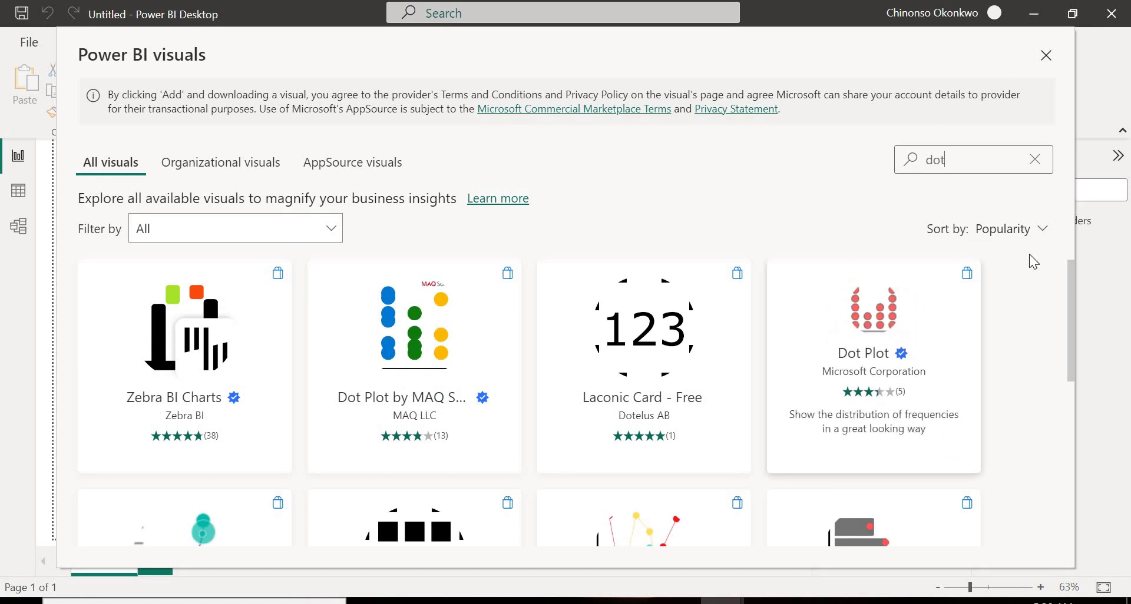
pyautogui.click(1035, 159)
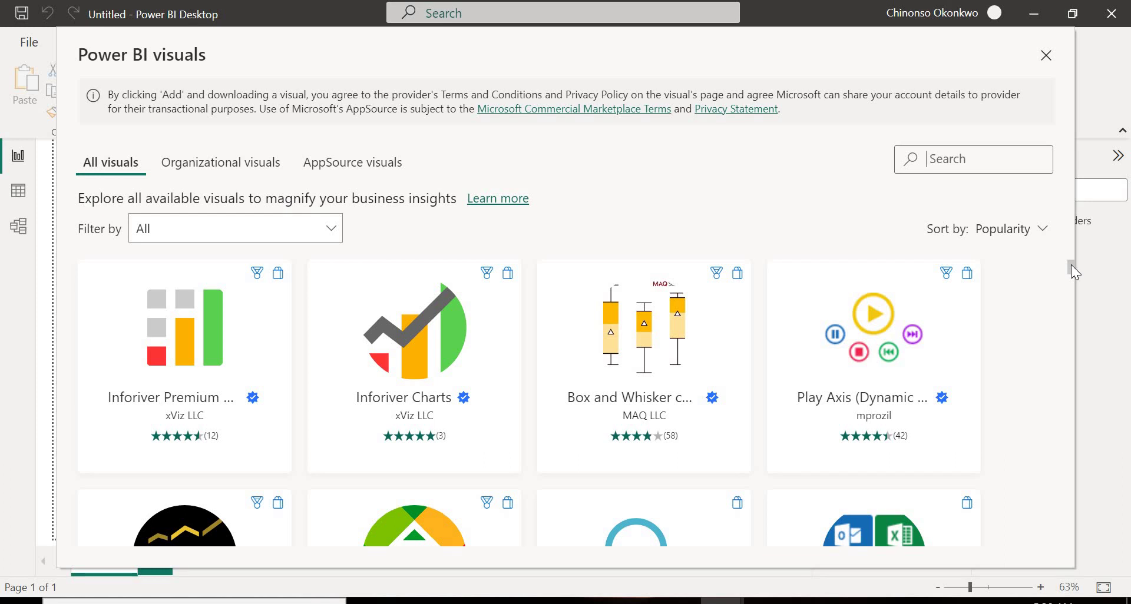
pyautogui.moveTo(1070, 265); pyautogui.dragTo(1069, 274)
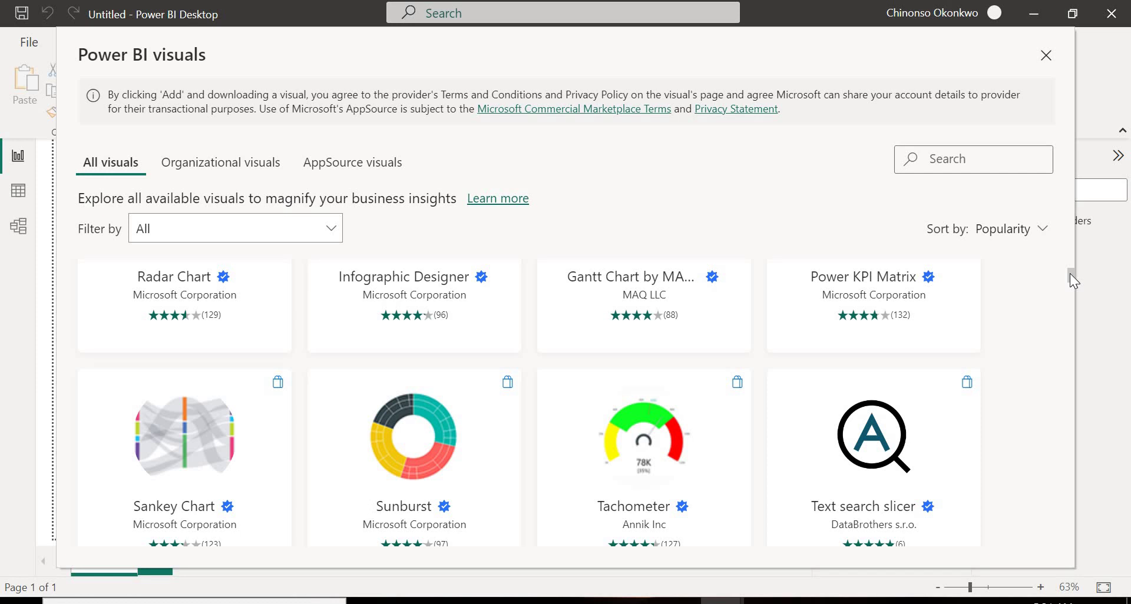
pyautogui.moveTo(1069, 273); pyautogui.dragTo(1067, 277)
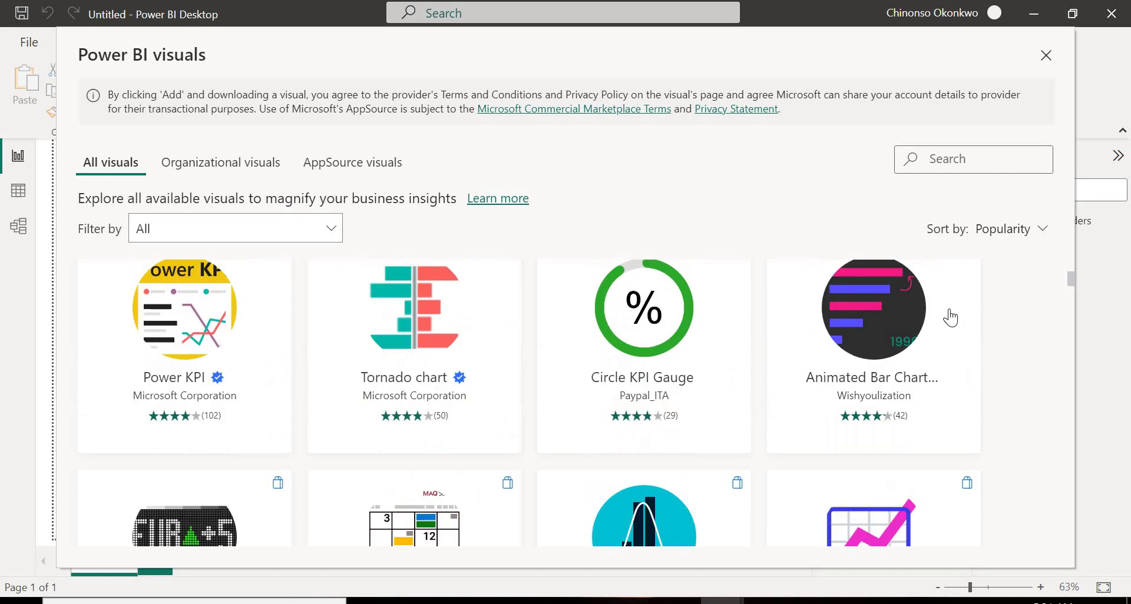
pyautogui.moveTo(873, 356)
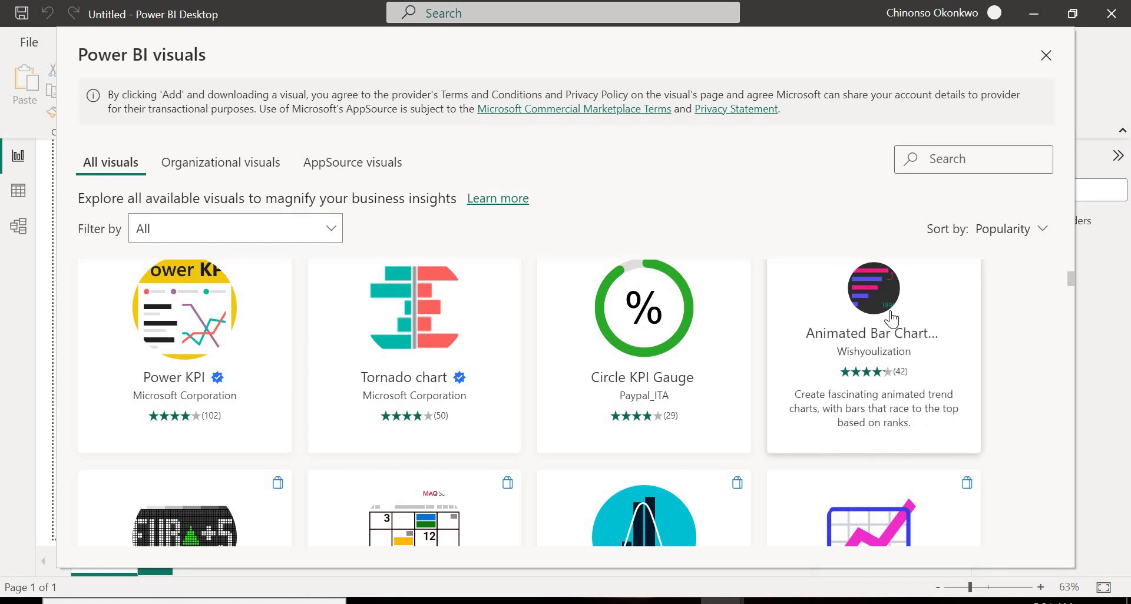
# Review the Animated Bar Chart Race AppSource page and add it to the report.
pyautogui.click(891, 311)
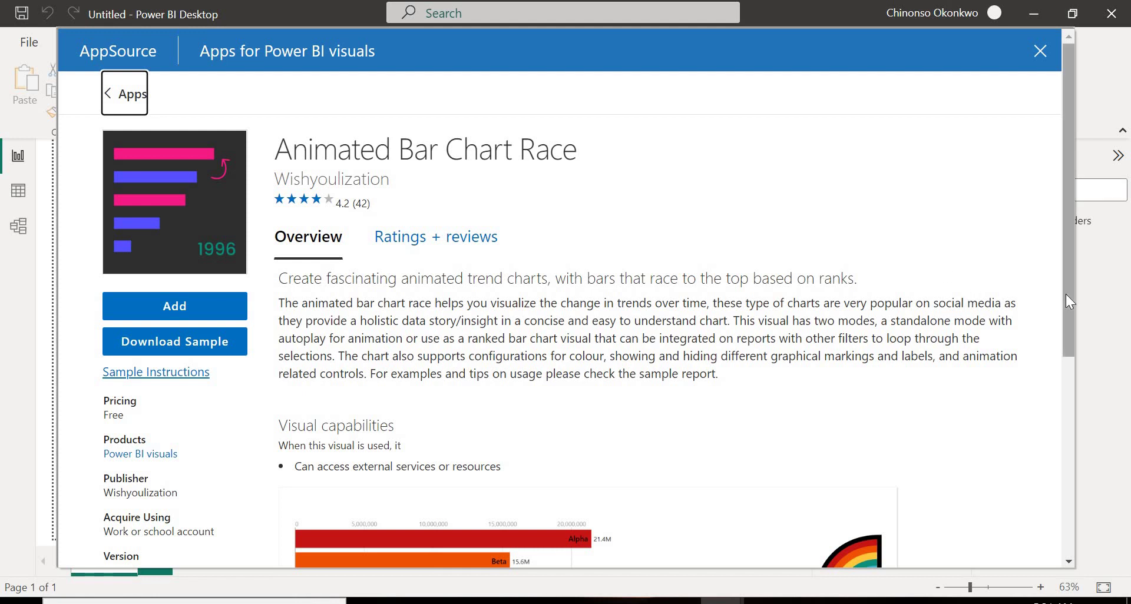
pyautogui.moveTo(1065, 318)
pyautogui.mouseDown()
pyautogui.moveTo(1047, 427)
pyautogui.moveTo(1035, 329)
pyautogui.mouseUp()
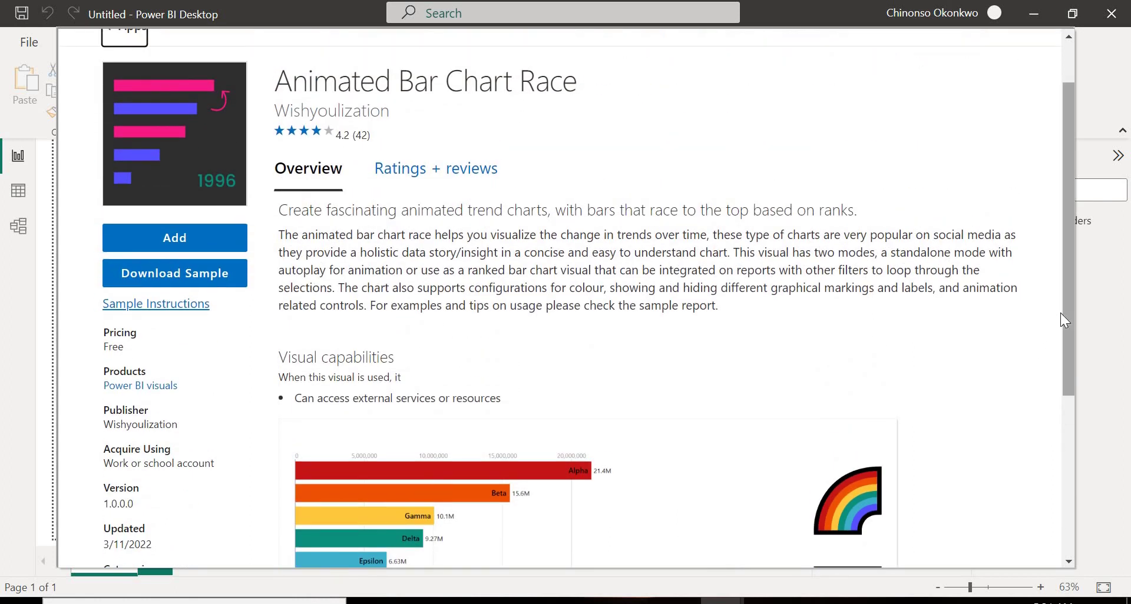
pyautogui.moveTo(1066, 267); pyautogui.dragTo(1066, 183)
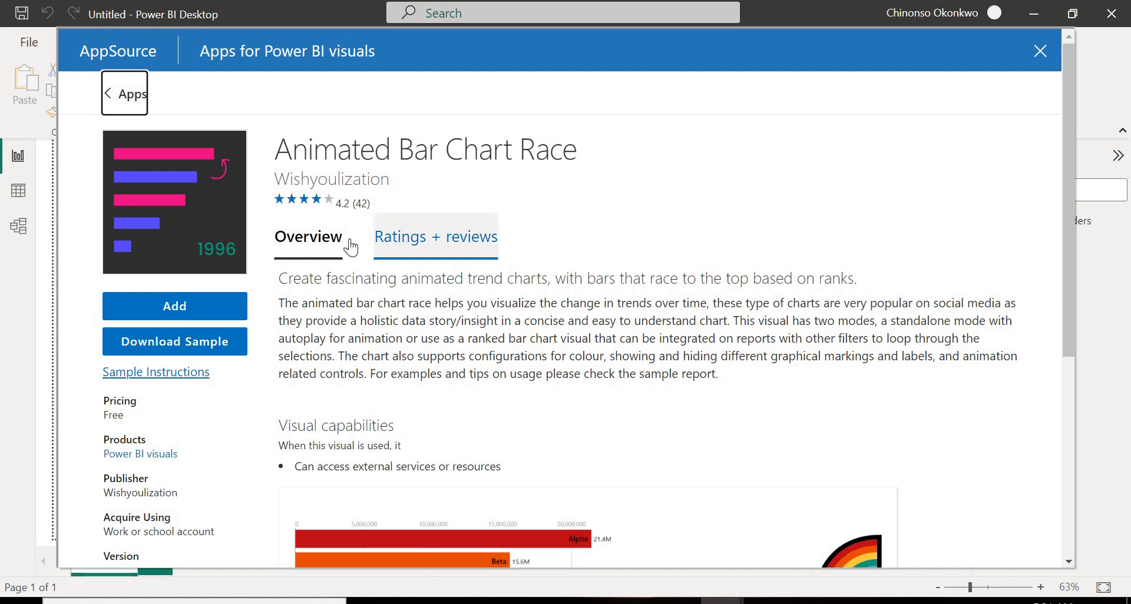
pyautogui.click(213, 304)
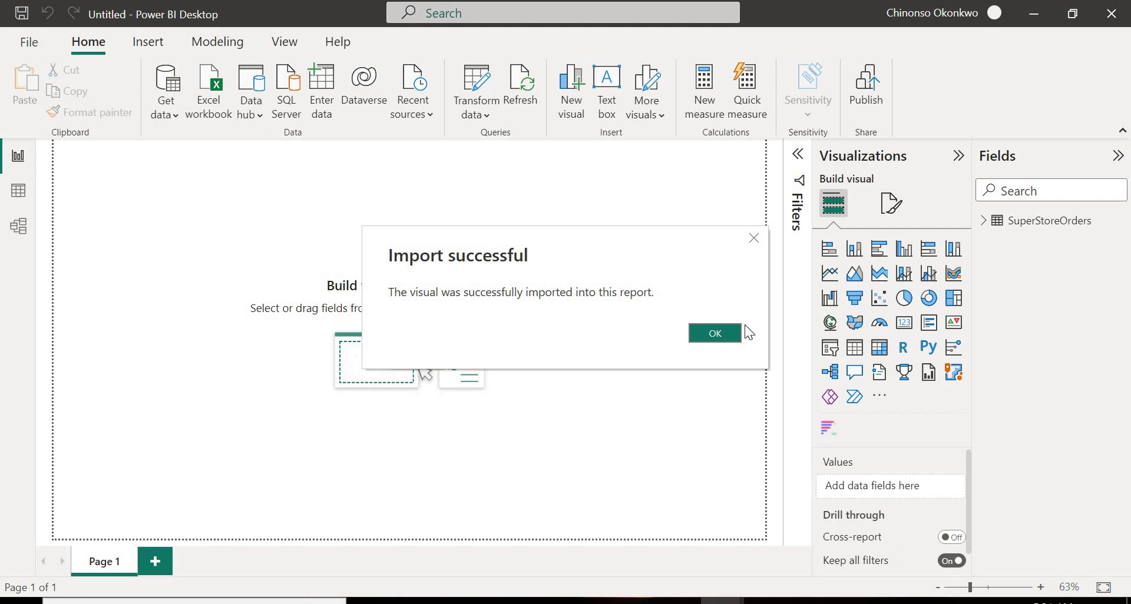
# Confirm the import, place an Animated Bar Chart Race visual, and zoom the canvas to 97%.
pyautogui.click(728, 339)
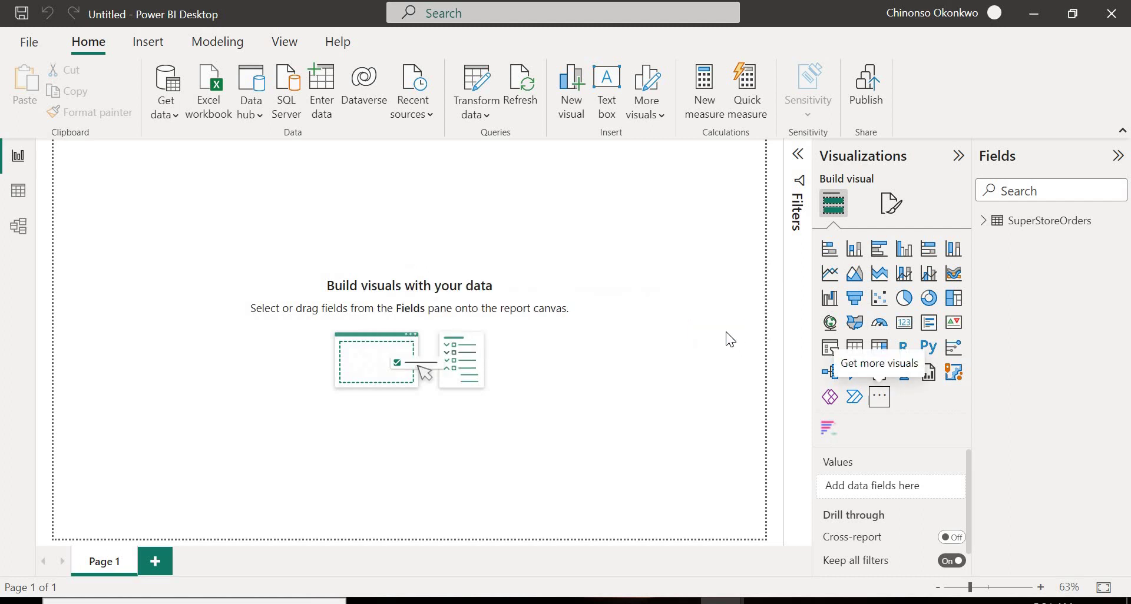
pyautogui.click(828, 429)
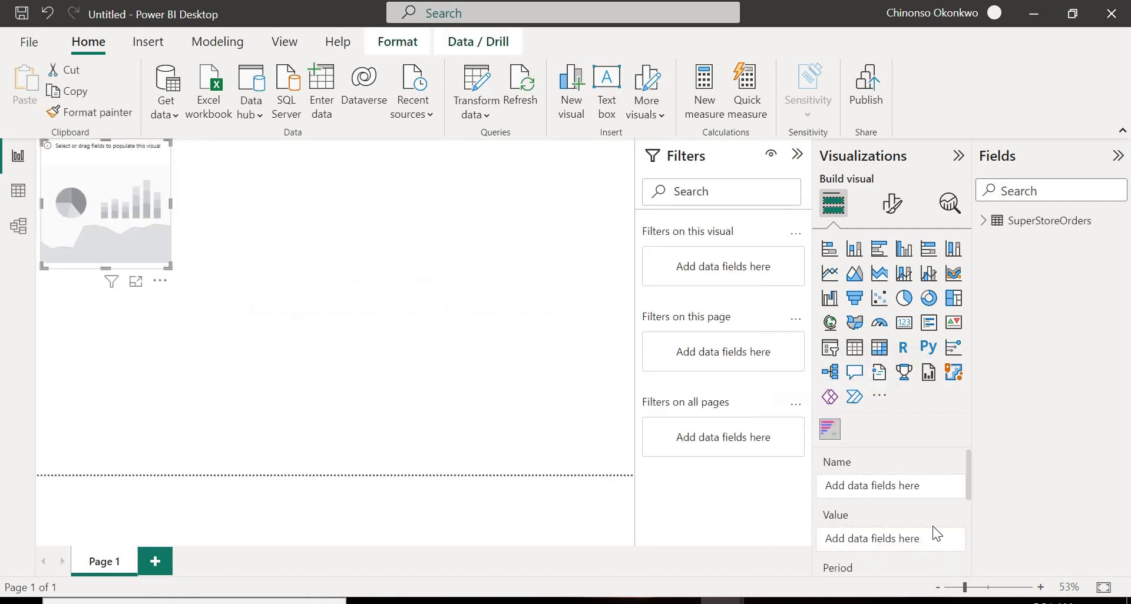
pyautogui.click(987, 588)
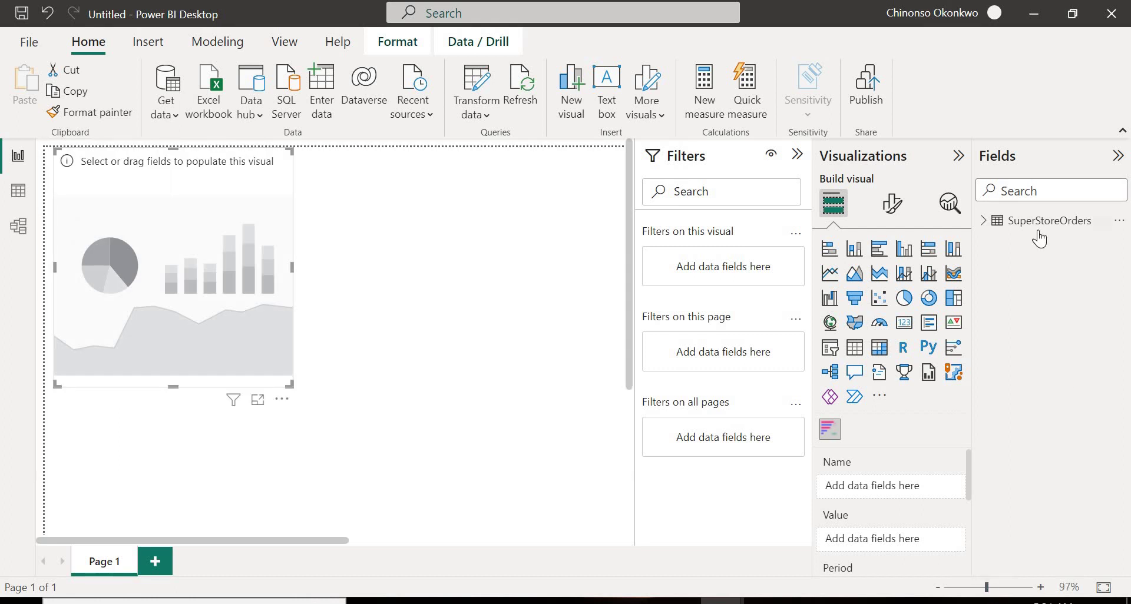
# Expand SuperStoreOrders and put country in the Name well and sales in Value.
pyautogui.moveTo(1048, 221)
pyautogui.click(980, 220)
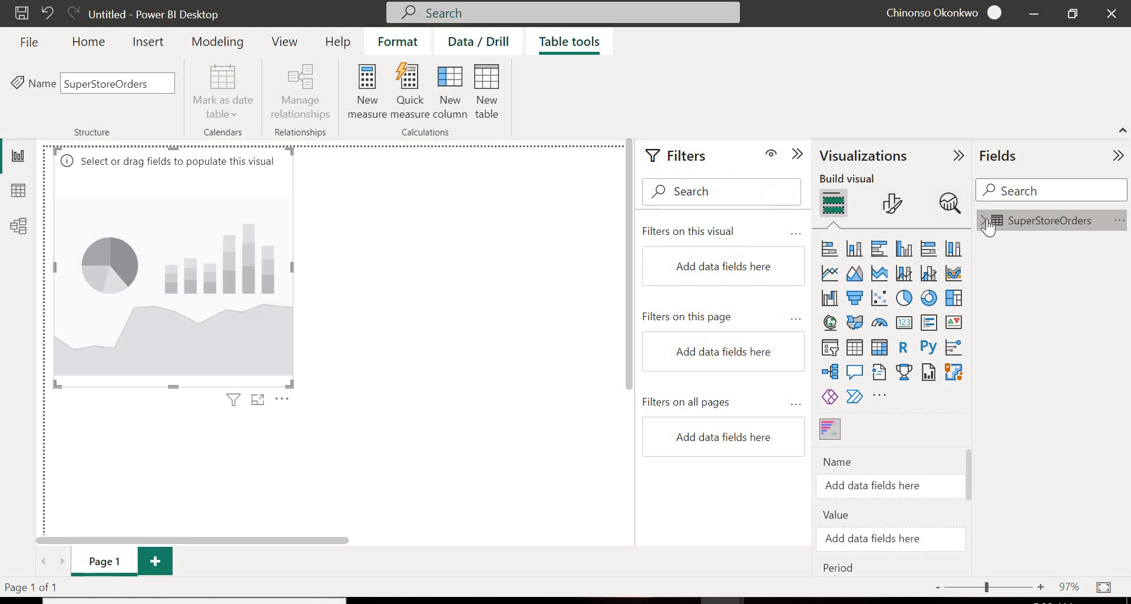
pyautogui.click(984, 221)
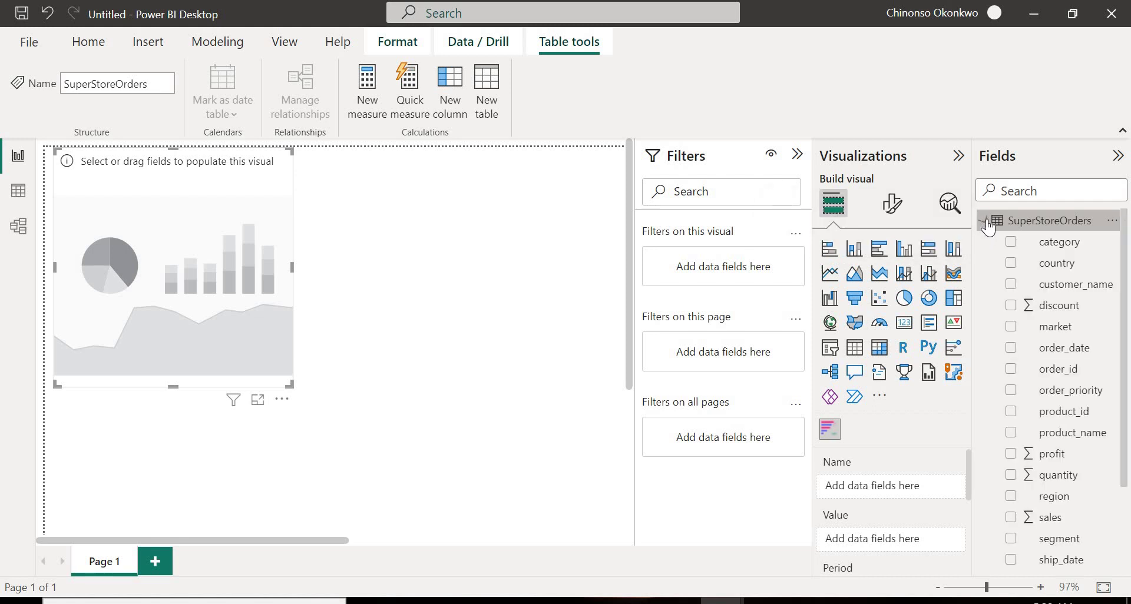
pyautogui.click(1047, 265)
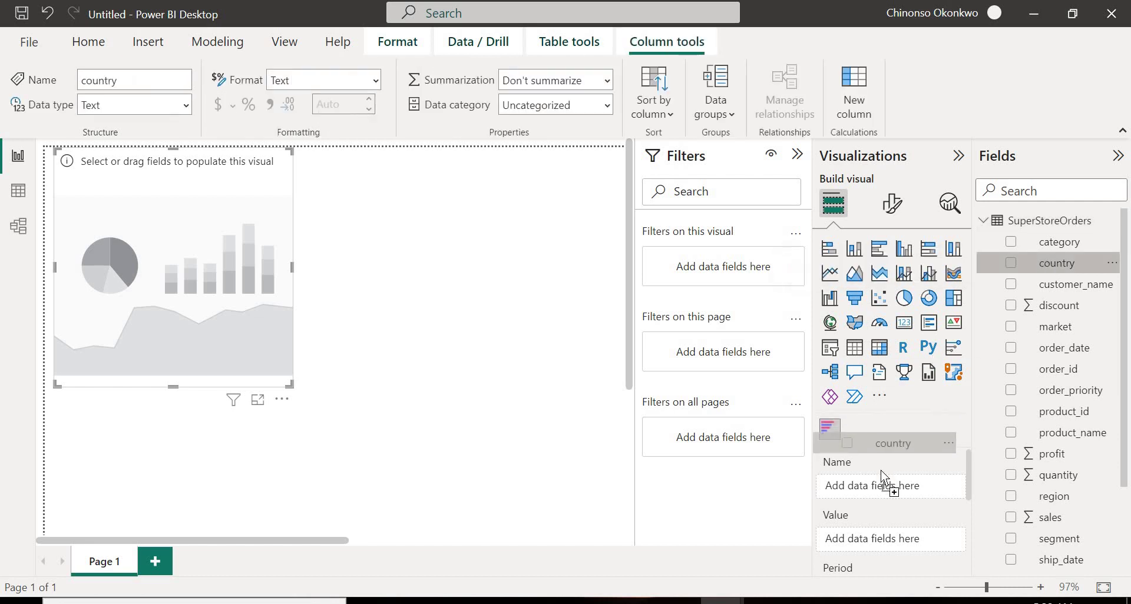
pyautogui.moveTo(935, 362); pyautogui.dragTo(875, 480)
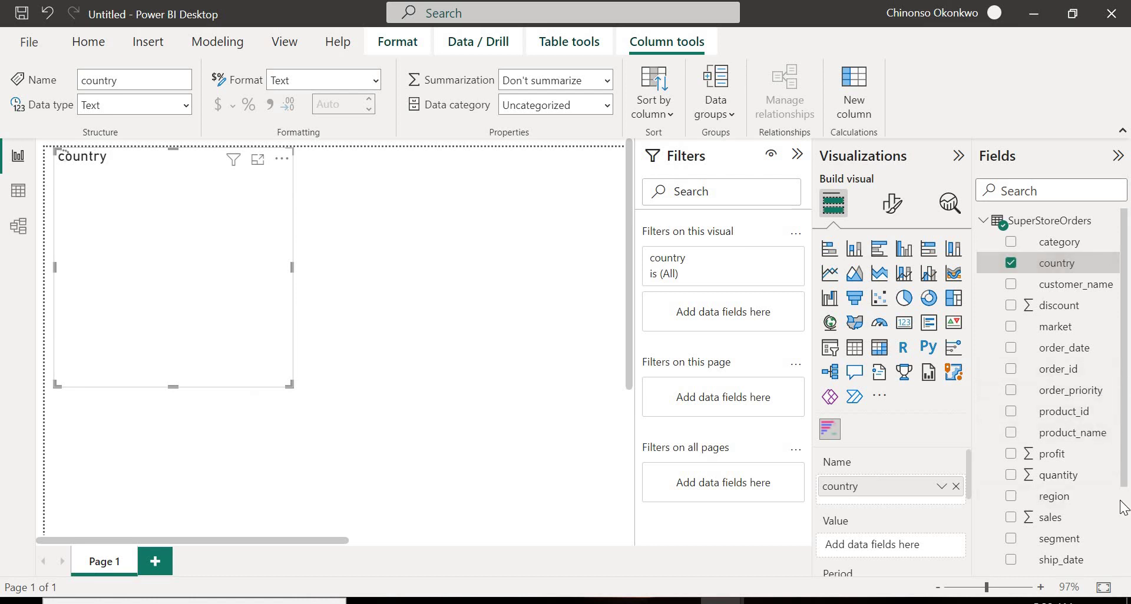
pyautogui.scroll(-2, 1128, 436)
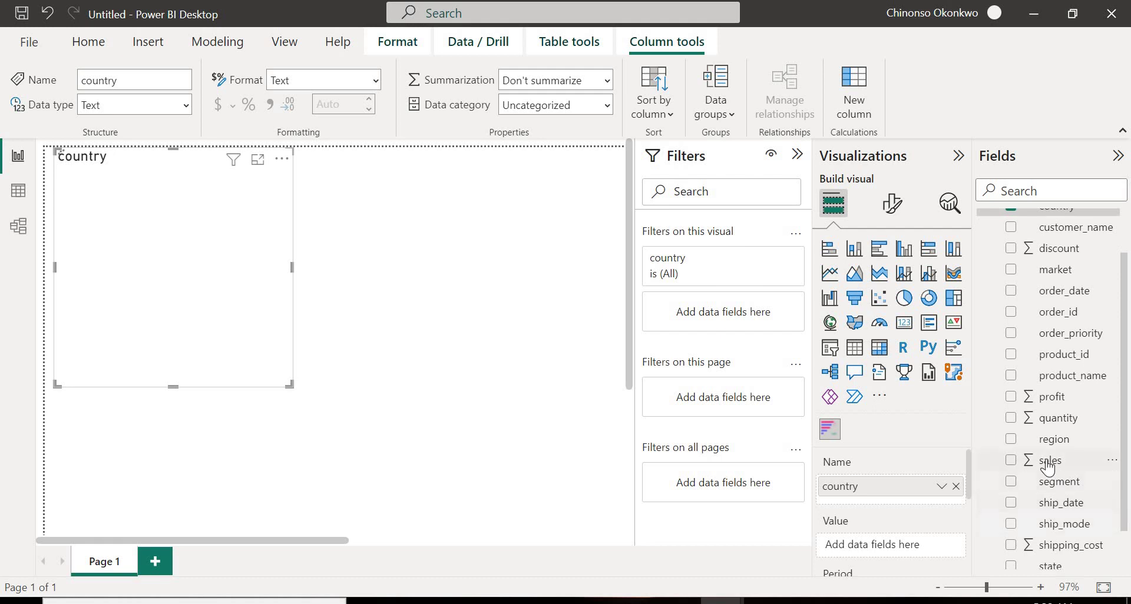
pyautogui.moveTo(1047, 467); pyautogui.dragTo(890, 547)
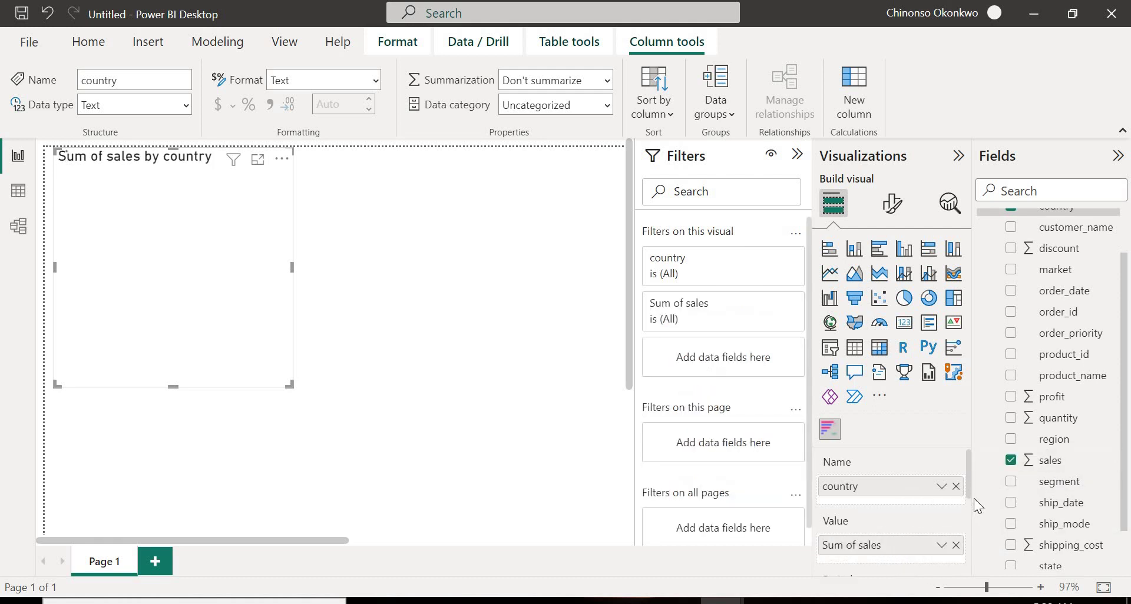
# Put the year field into the race visual's Period well.
pyautogui.scroll(-3, 970, 533)
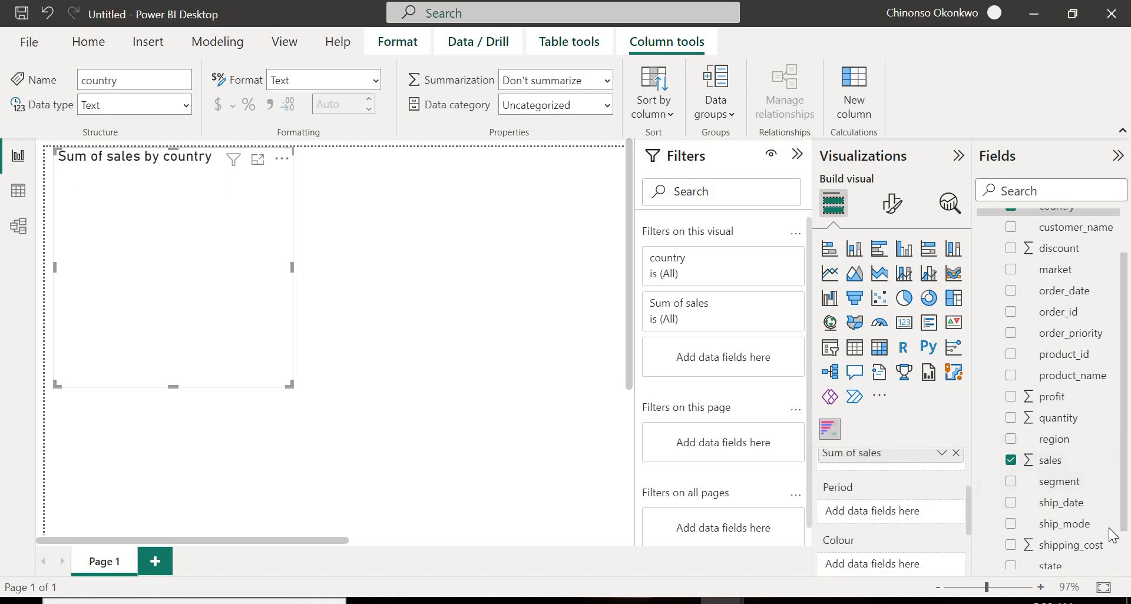
pyautogui.scroll(-1, 1126, 551)
pyautogui.scroll(-2, 1107, 553)
pyautogui.moveTo(1073, 563); pyautogui.dragTo(901, 513)
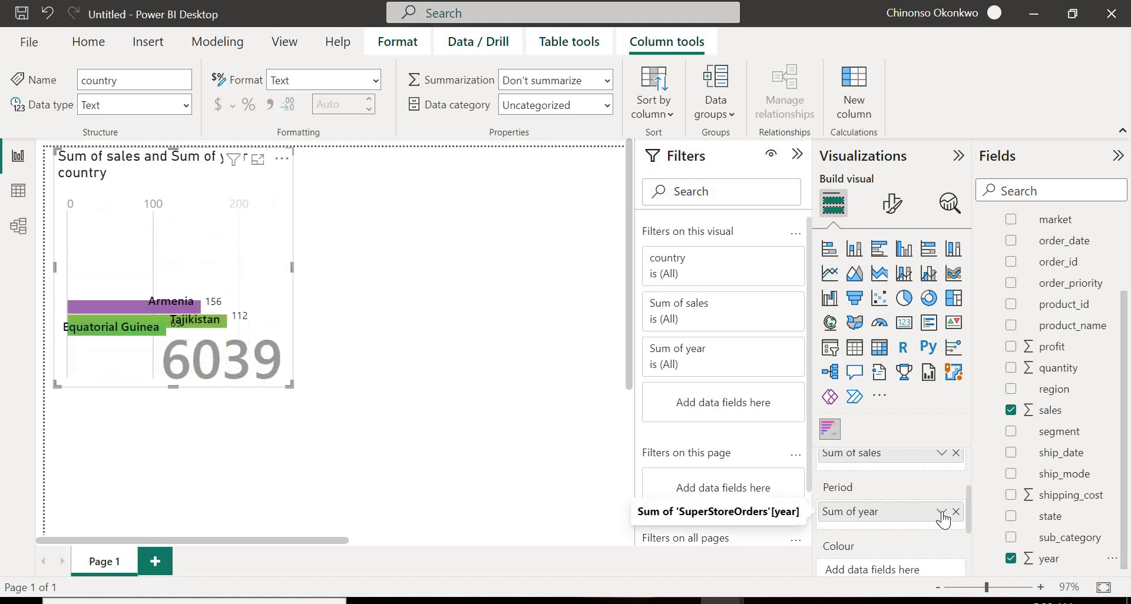
# Set the Period year field to Don't summarize.
pyautogui.click(942, 513)
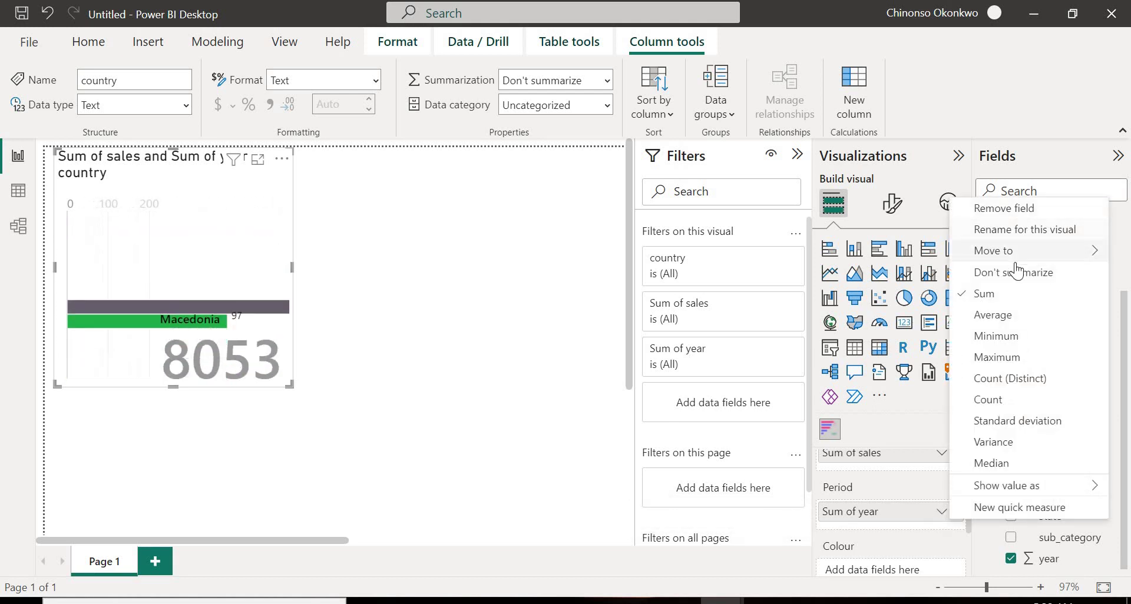
pyautogui.click(940, 512)
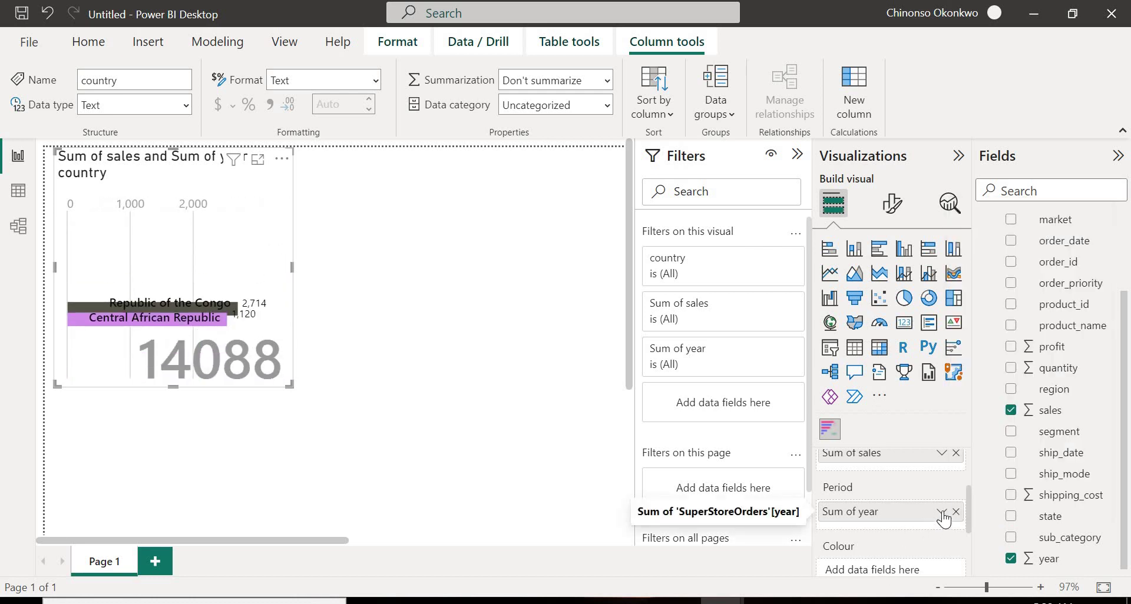
pyautogui.click(941, 512)
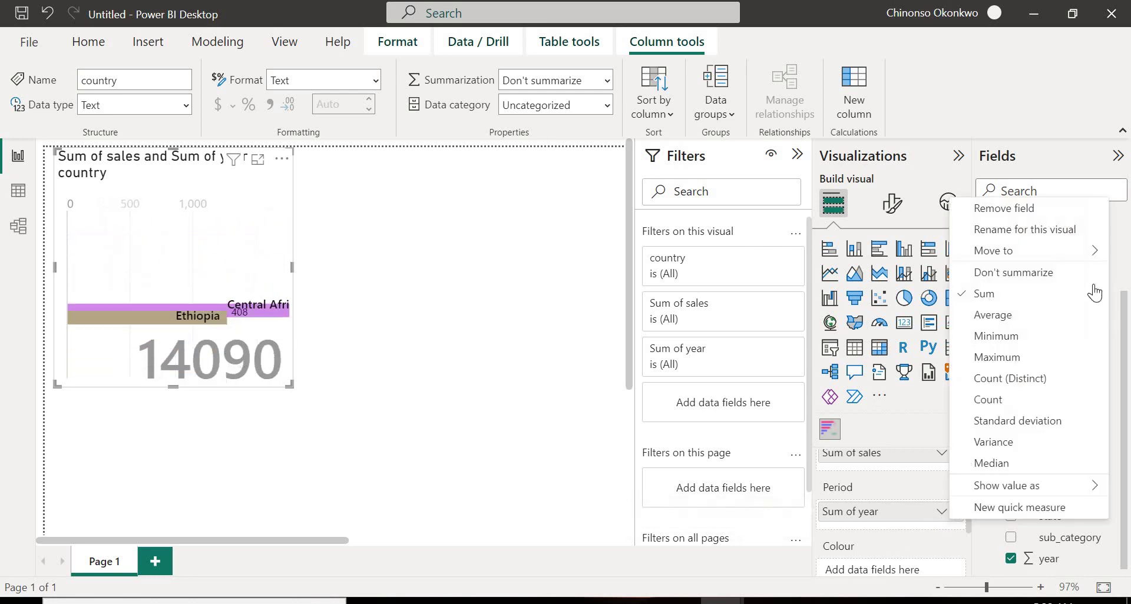
pyautogui.click(1059, 273)
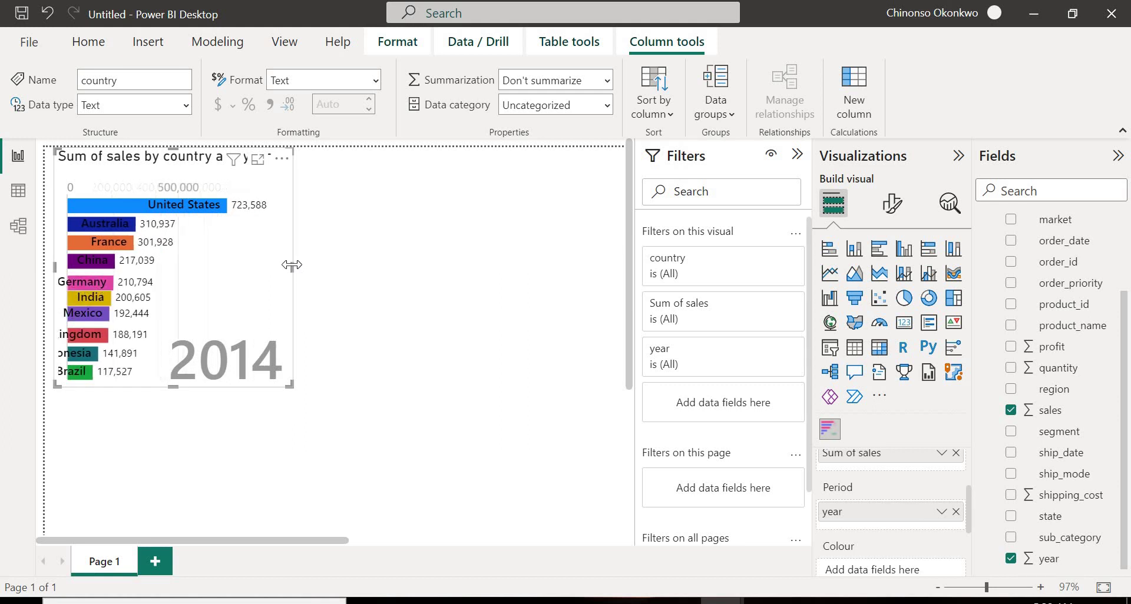
# Widen, heighten and adjust the left edge of the bar chart race visual.
pyautogui.moveTo(292, 267); pyautogui.dragTo(625, 267)
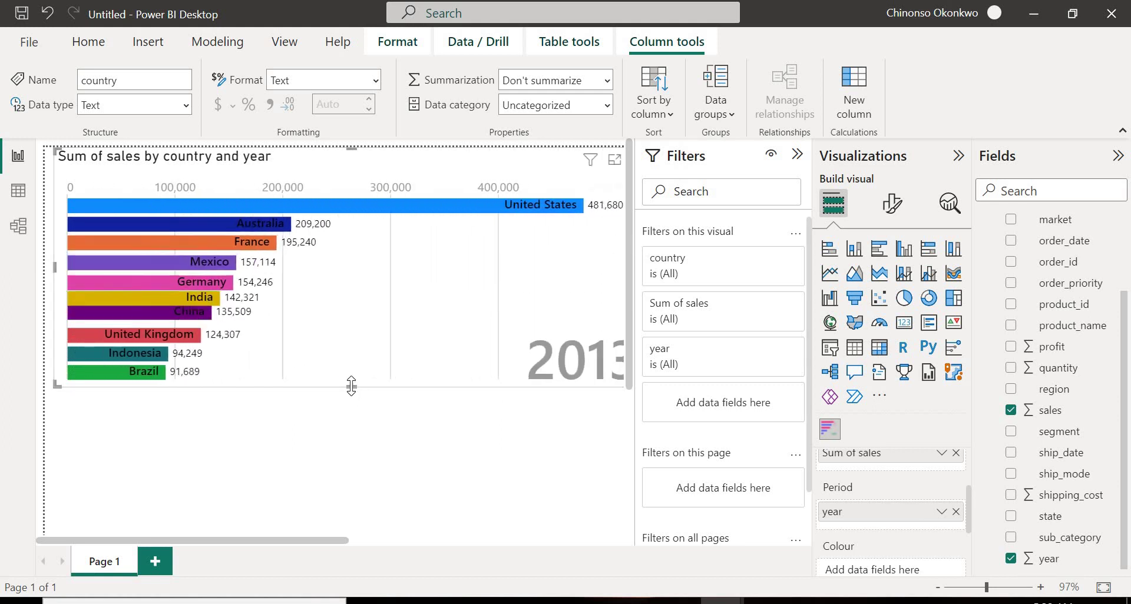
pyautogui.moveTo(351, 387)
pyautogui.mouseDown()
pyautogui.moveTo(363, 516)
pyautogui.moveTo(320, 500)
pyautogui.mouseUp()
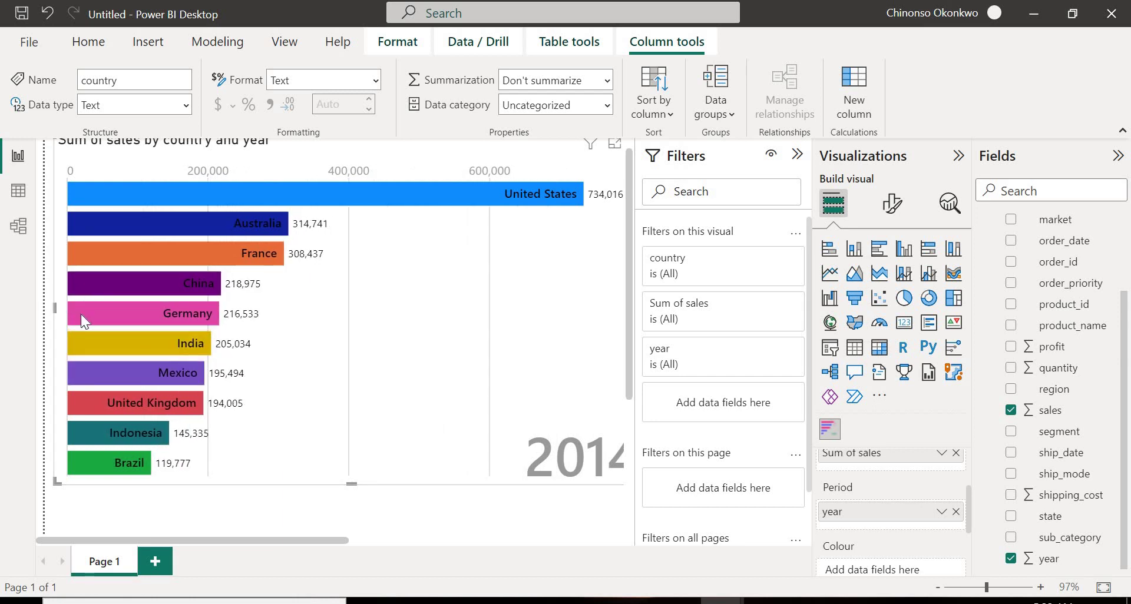
pyautogui.moveTo(96, 314); pyautogui.dragTo(108, 316)
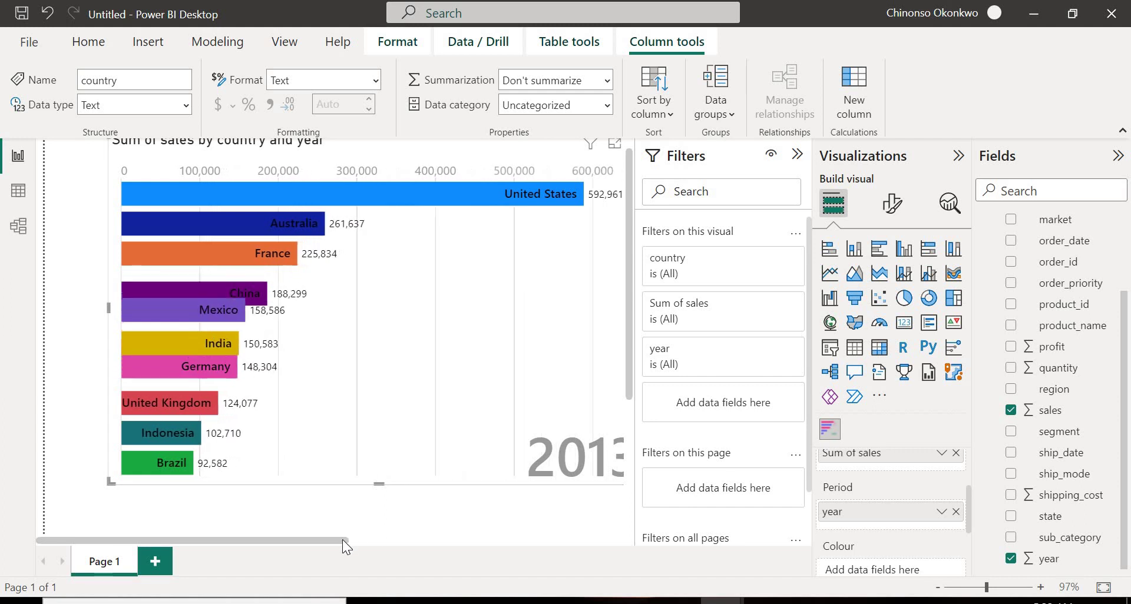
pyautogui.moveTo(341, 542); pyautogui.dragTo(371, 540)
pyautogui.moveTo(627, 228); pyautogui.dragTo(624, 213)
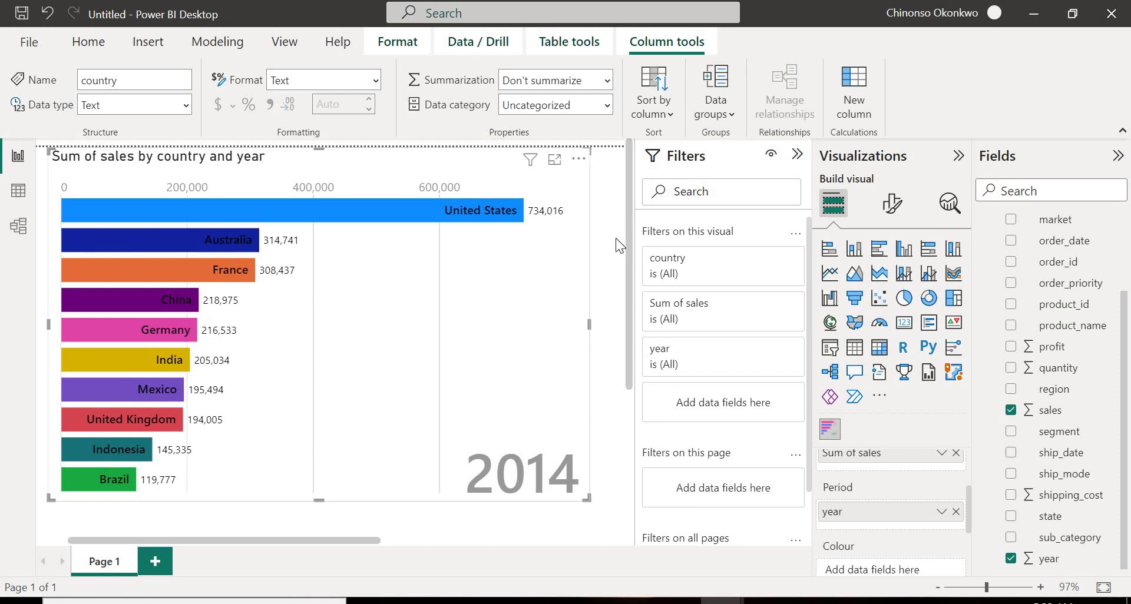